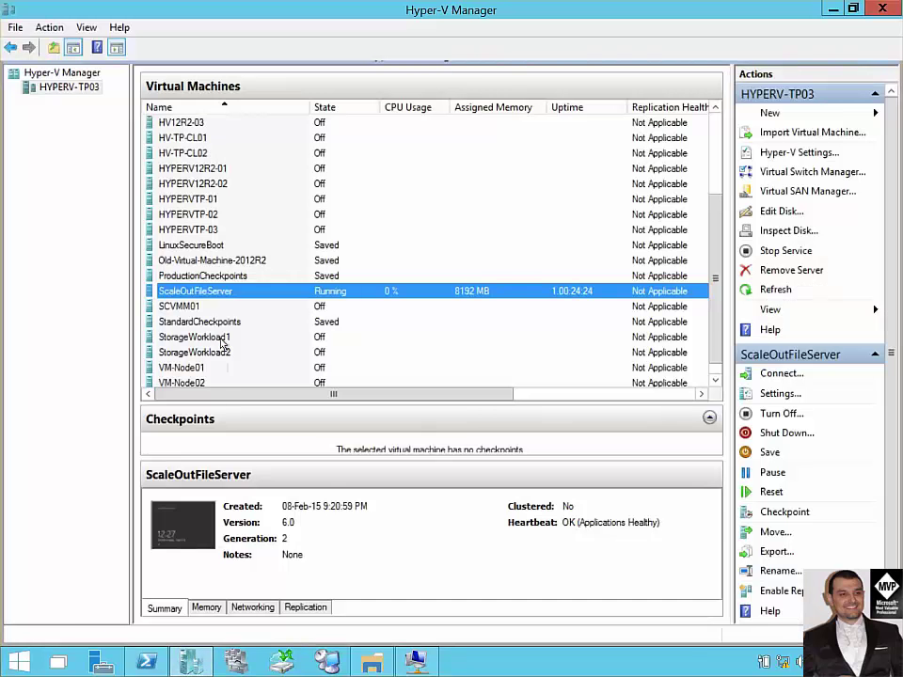
# Examine the Quality of Service management options for StorageWorkload1's Demo-Resize-Fixed.vhdx hard drive, discarding any changes.
pyautogui.click(230, 339)
pyautogui.rightClick(233, 344)
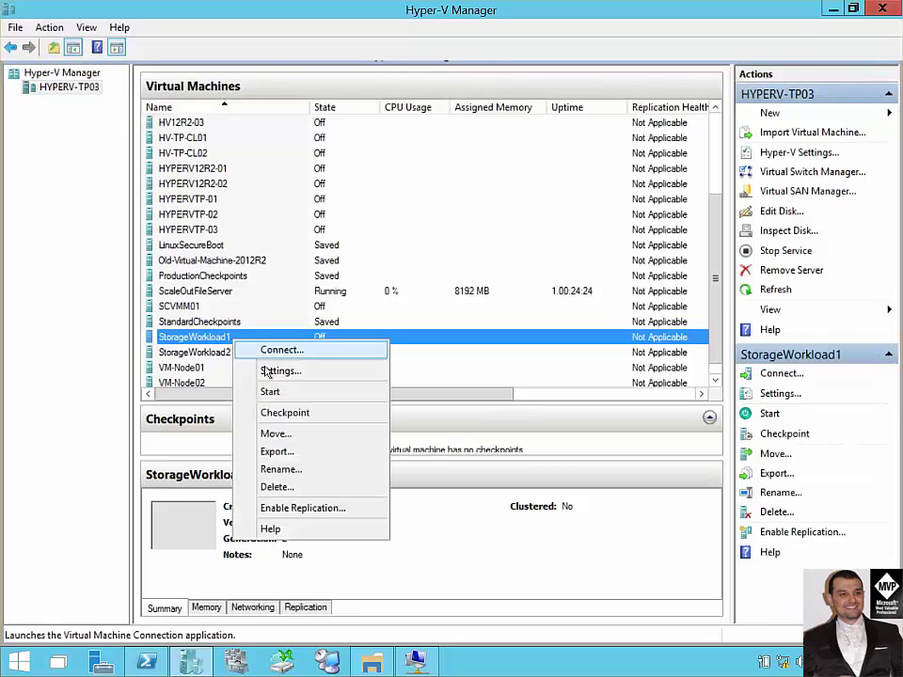
pyautogui.click(268, 371)
pyautogui.click(254, 267)
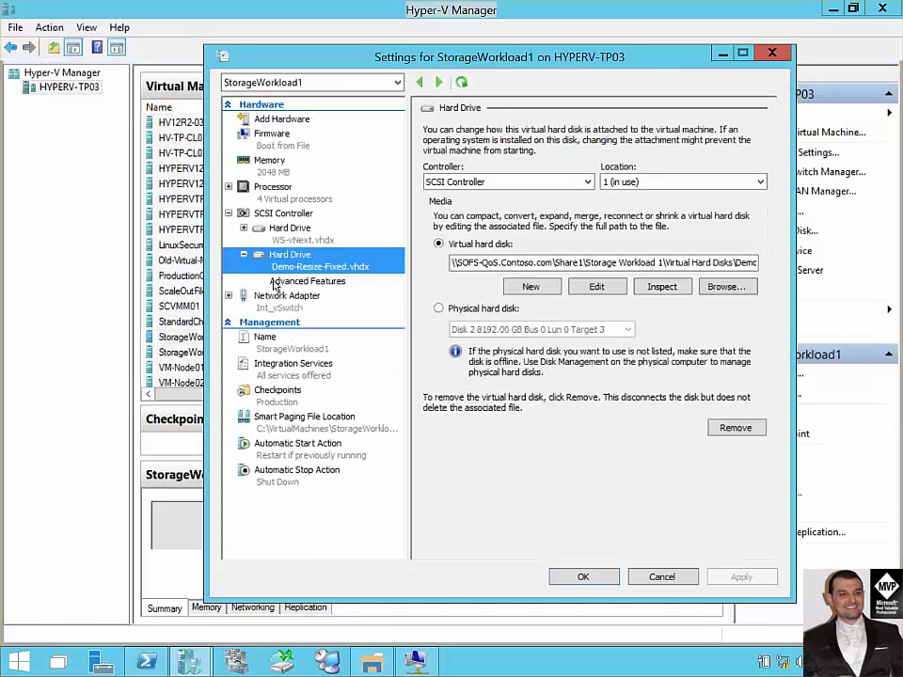
pyautogui.click(277, 281)
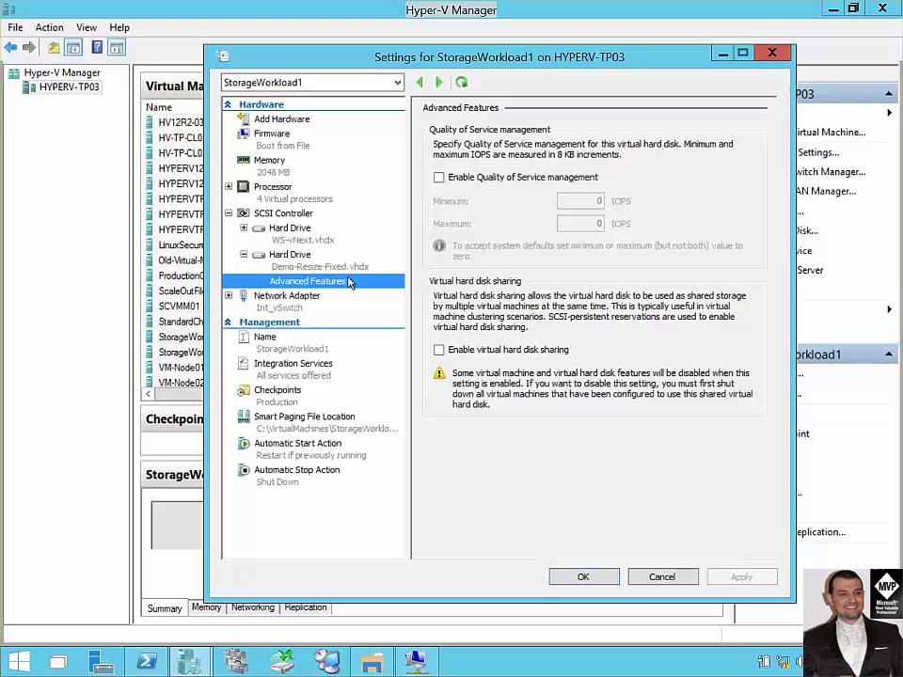
pyautogui.click(438, 177)
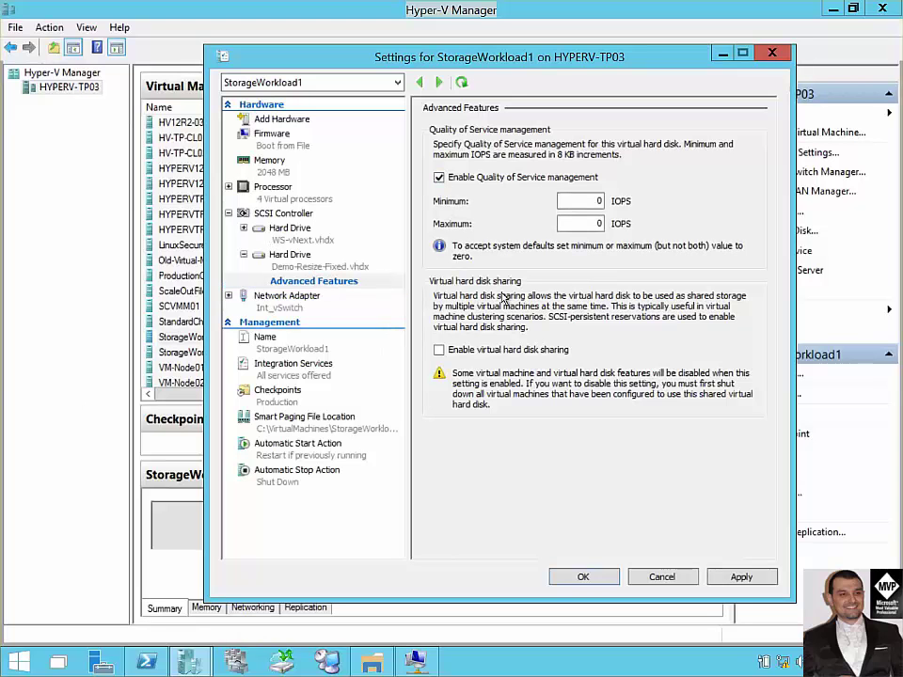
pyautogui.click(685, 578)
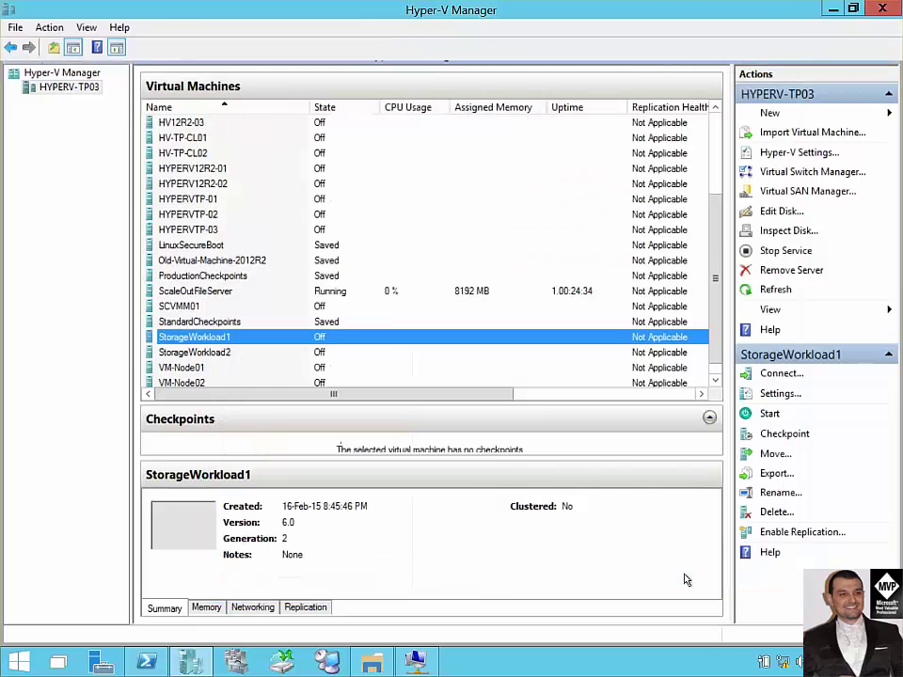
# Put Hyper-V Manager aside and inspect Storage Qos Resource under the cluster core resources in the ScaleOutFileServer virtual machine.
pyautogui.click(831, 9)
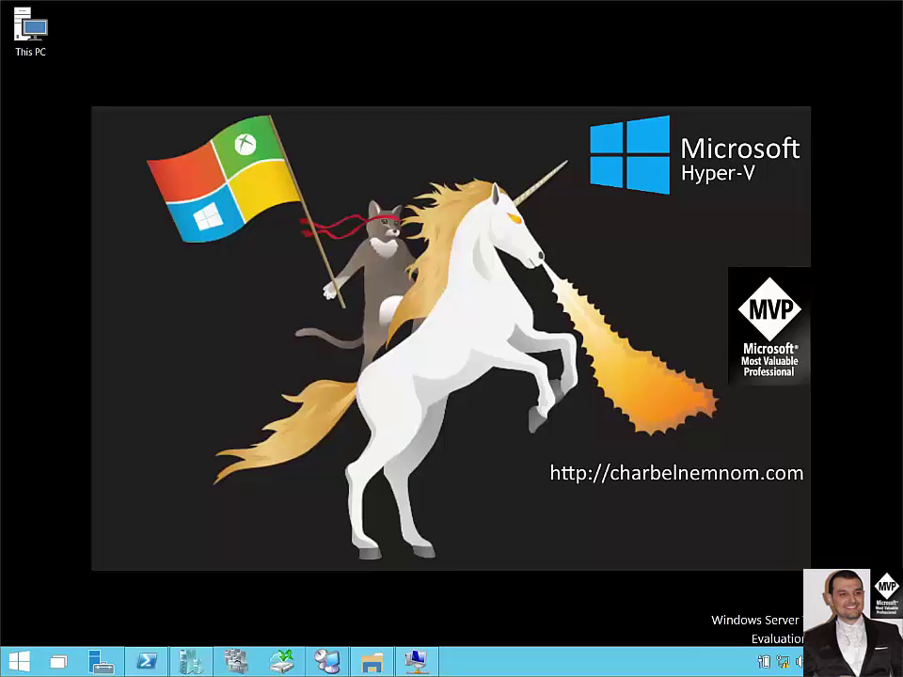
pyautogui.click(416, 662)
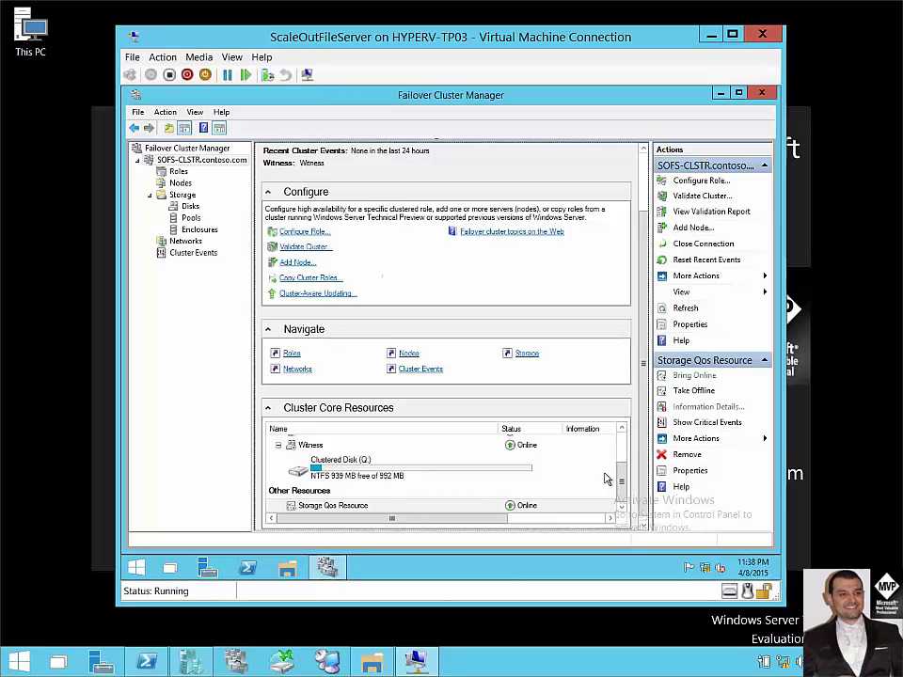
pyautogui.click(306, 505)
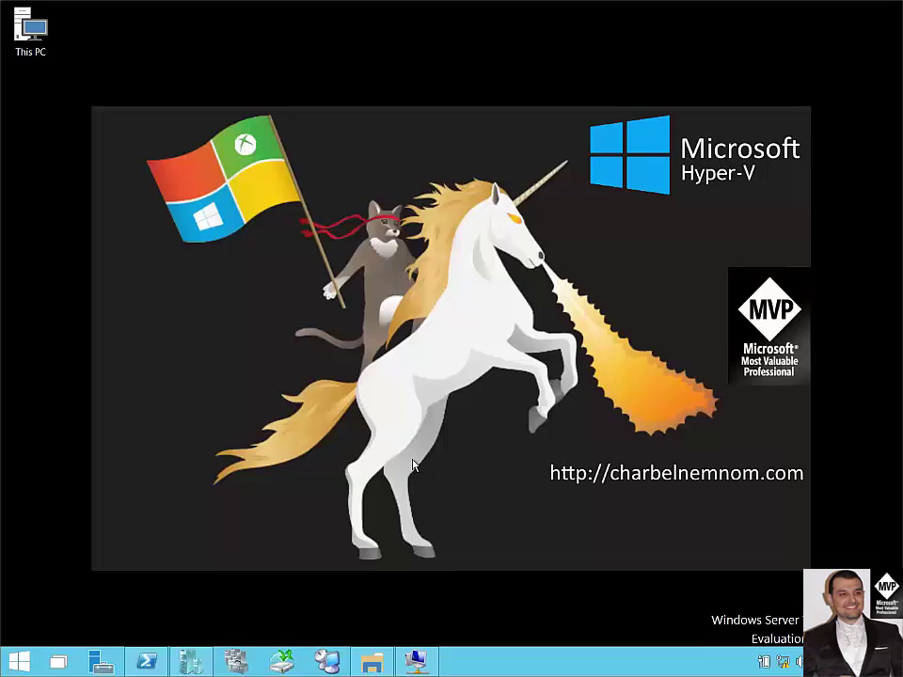
# Start the Distributed Storage QoS demo script in the PowerShell window.
pyautogui.click(524, 288)
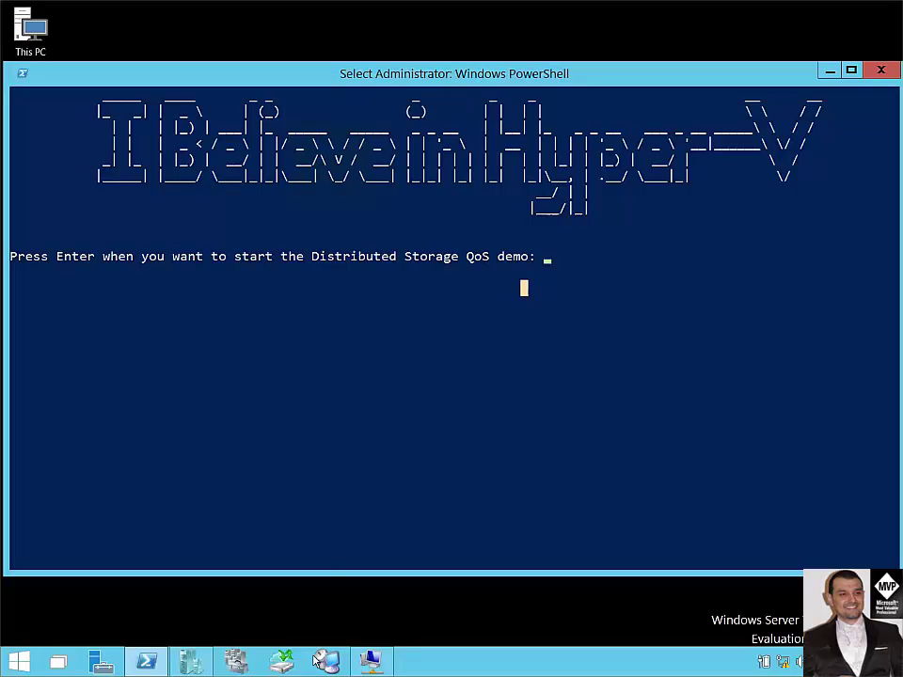
pyautogui.click(345, 490)
pyautogui.press('Return')
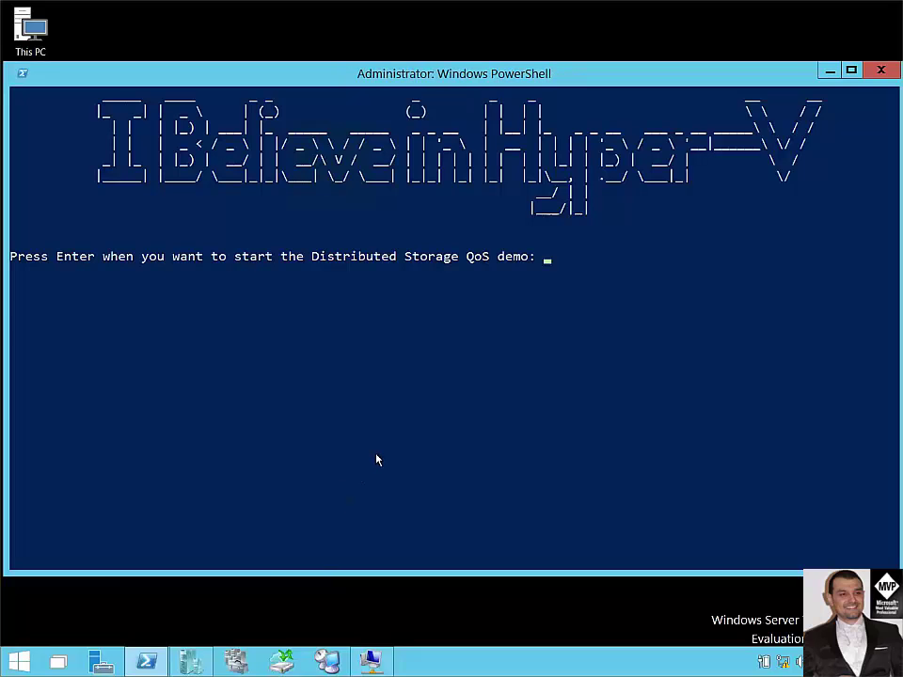
pyautogui.press('Return')
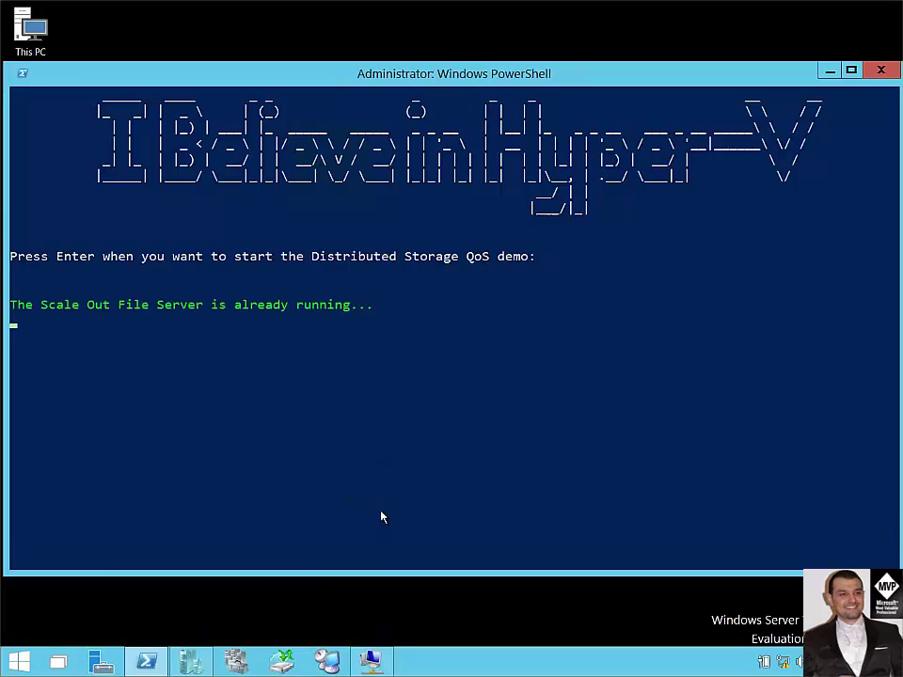
pyautogui.click(181, 430)
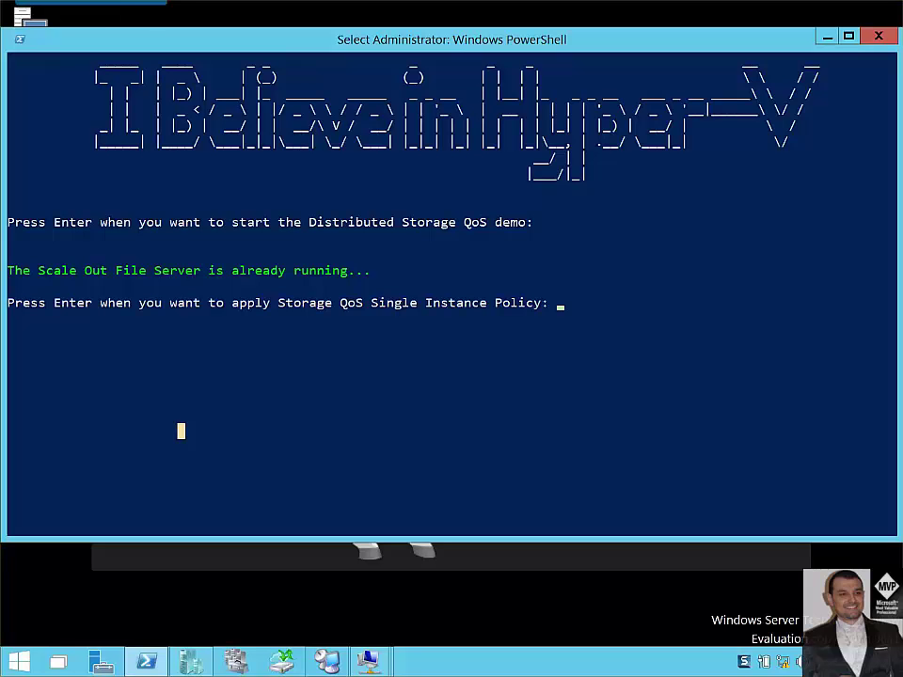
# Check Failover Cluster Manager in the ScaleOutFileServer virtual machine again, and minimize its connection window.
pyautogui.click(355, 666)
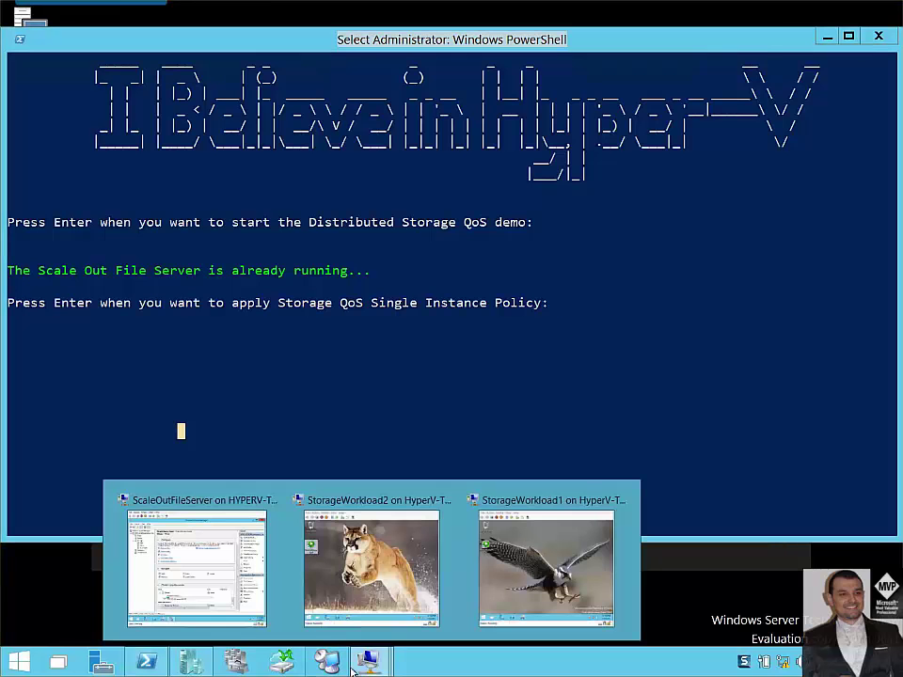
pyautogui.click(238, 590)
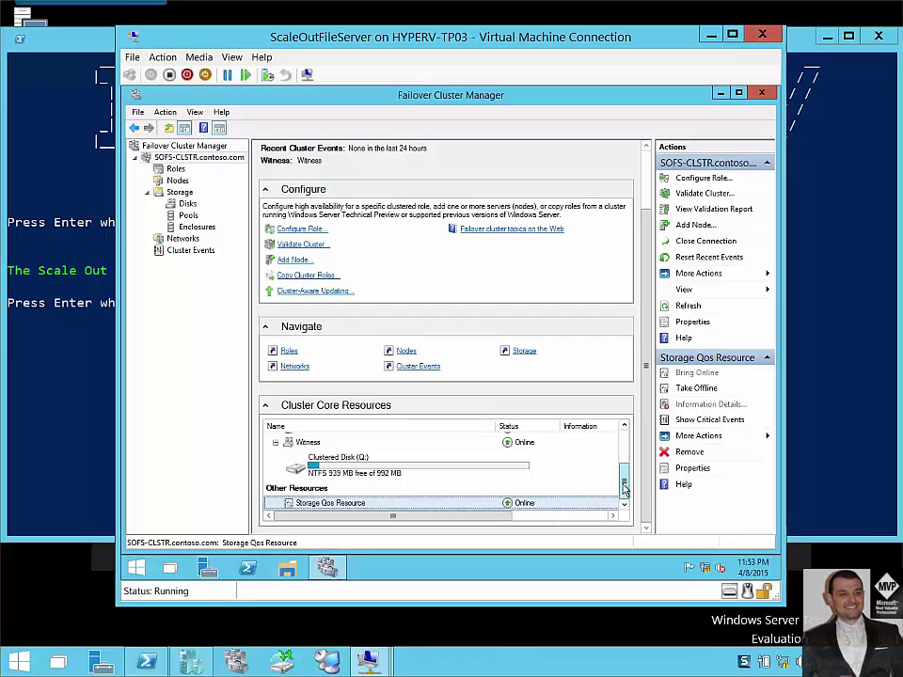
pyautogui.click(711, 35)
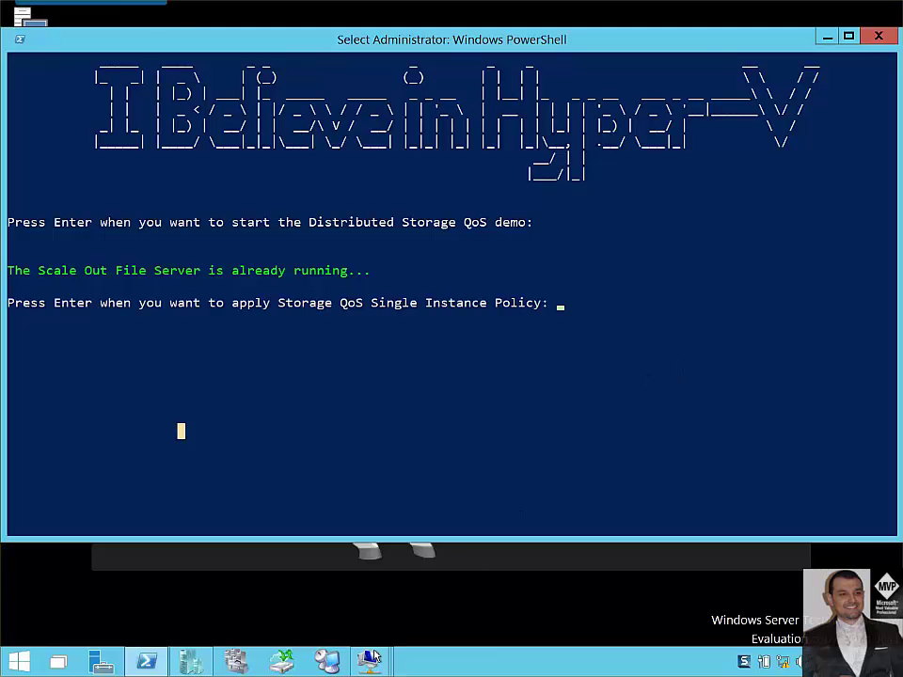
# Show the StorageWorkload2 and StorageWorkload1 connections side by side and launch the DemoStorage QoS workload in both virtual machines.
pyautogui.moveTo(374, 655)
pyautogui.click(366, 590)
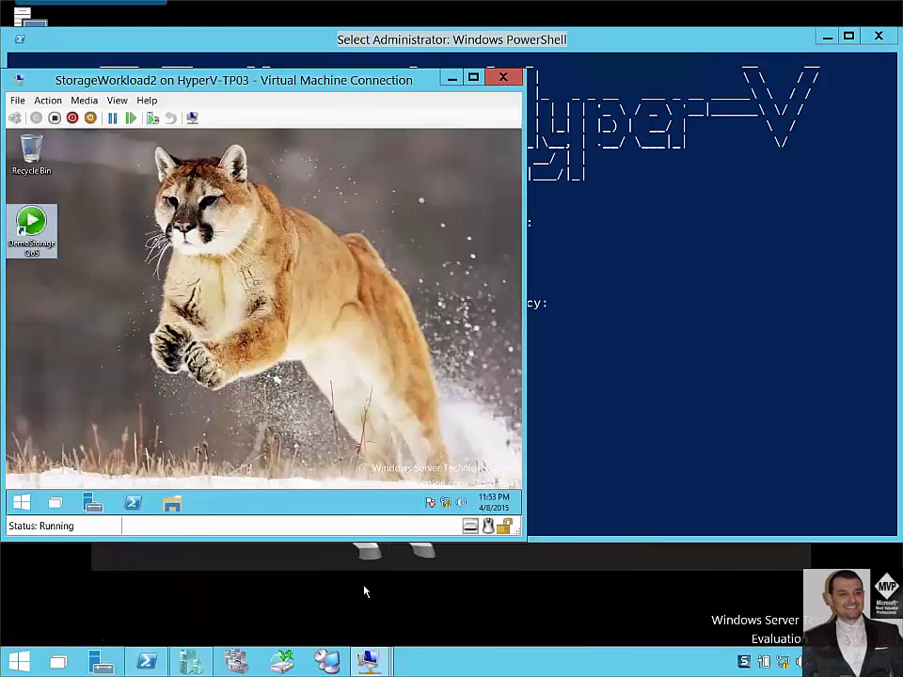
pyautogui.click(544, 555)
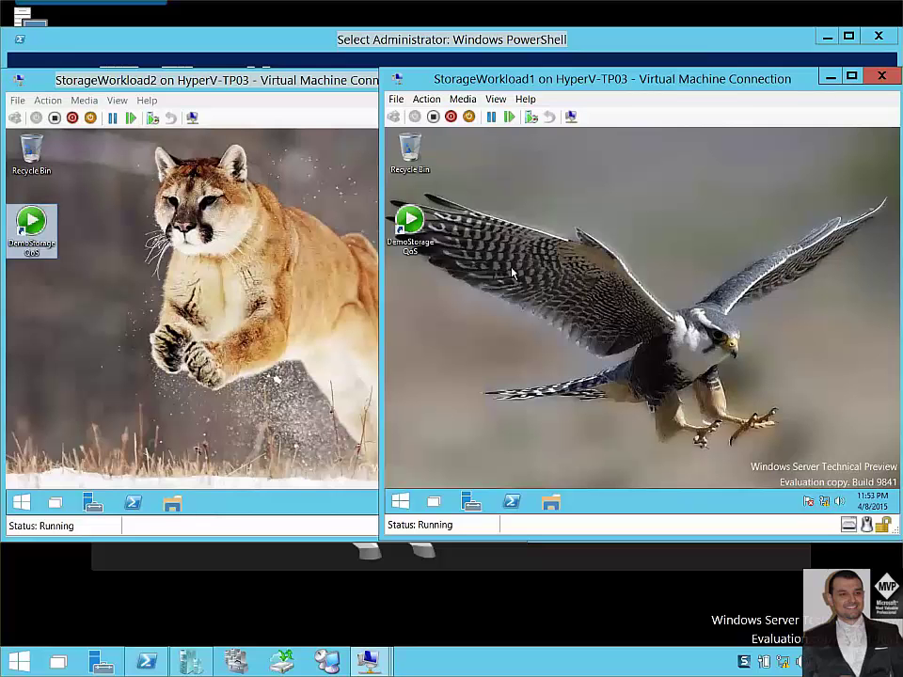
pyautogui.doubleClick(52, 237)
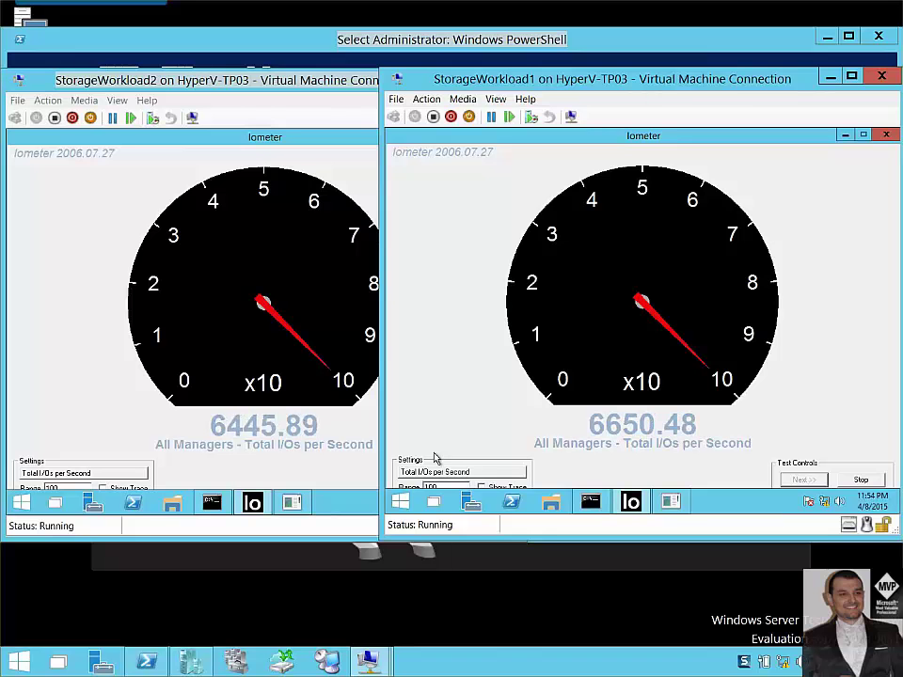
# View the Demo-Resize-Fixed.vhdx hard drive in StorageWorkload1's settings and close the settings without changes.
pyautogui.click(396, 99)
pyautogui.click(418, 116)
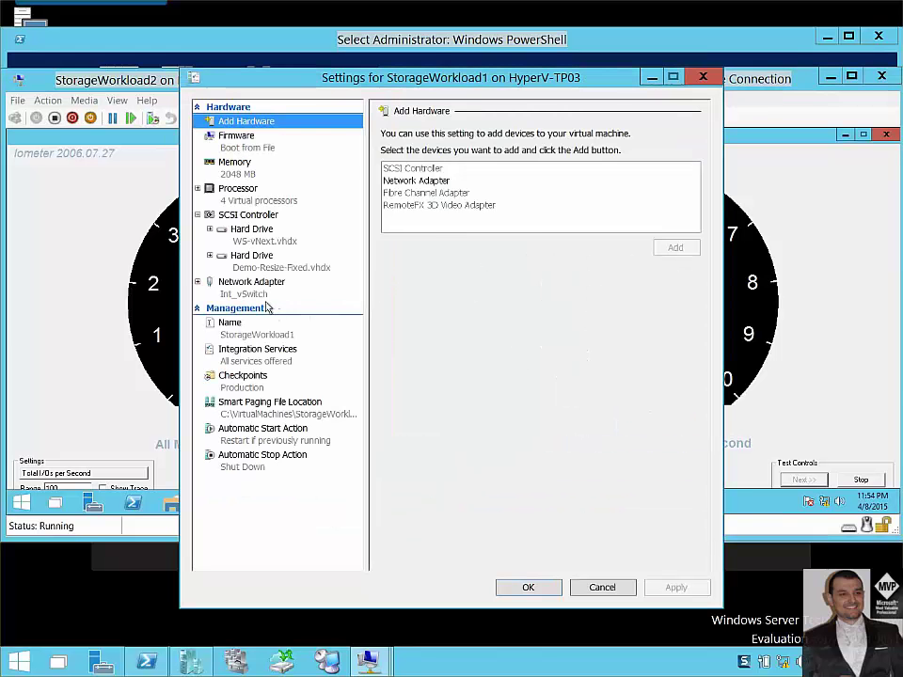
pyautogui.click(225, 262)
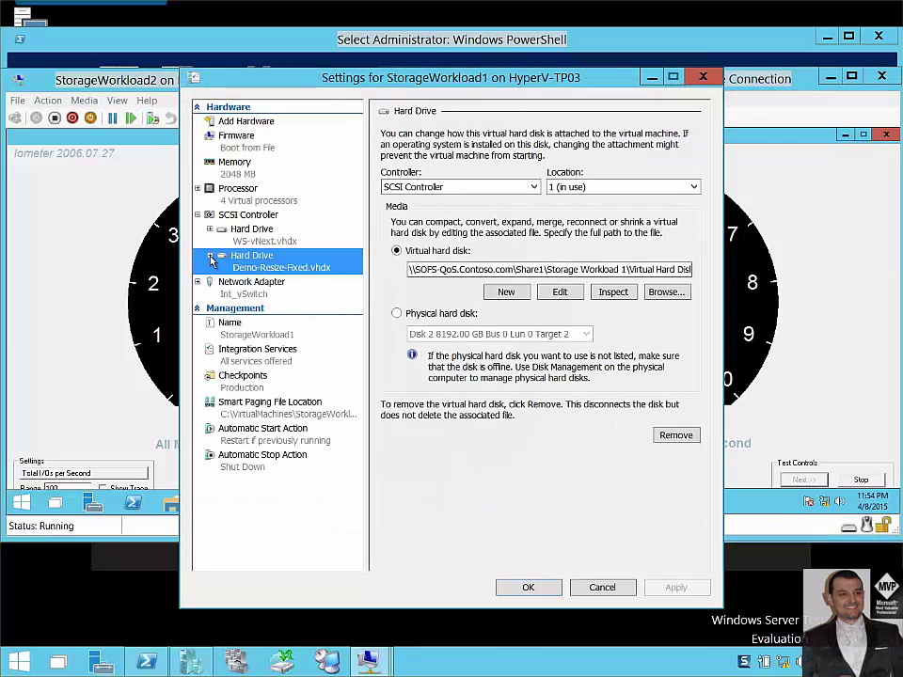
pyautogui.click(621, 589)
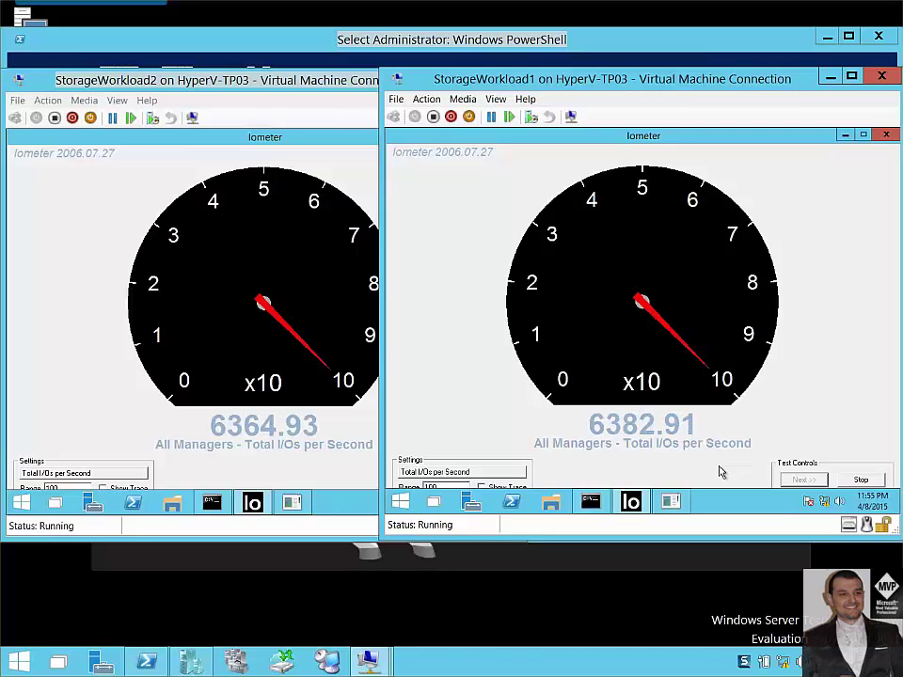
# Apply the Storage QoS Single Instance Policy through the PowerShell demo script and reveal the Iometer gauges of both virtual machines.
pyautogui.click(147, 665)
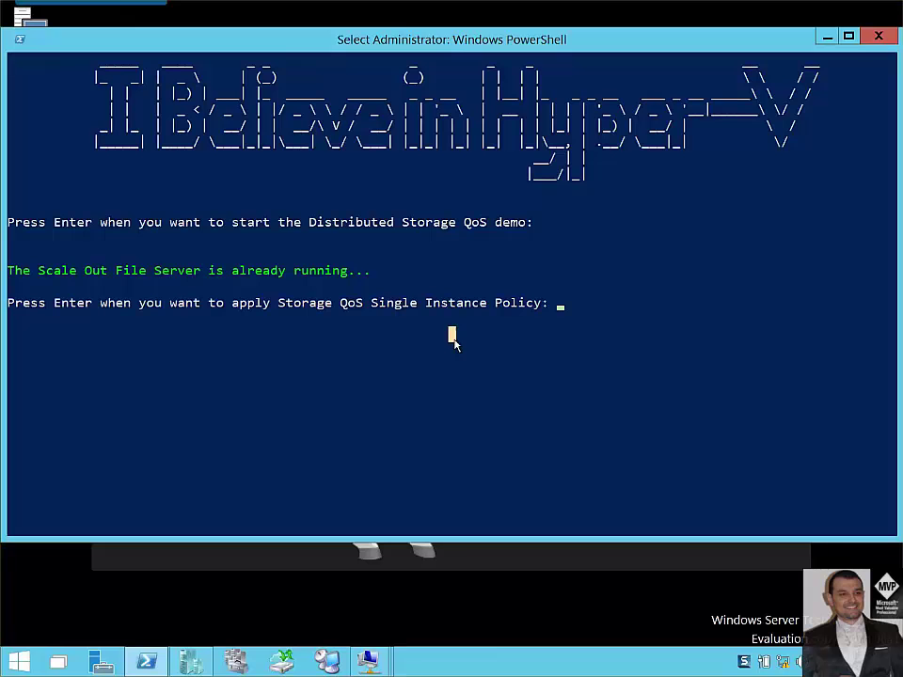
pyautogui.press('Escape')
pyautogui.press('Return')
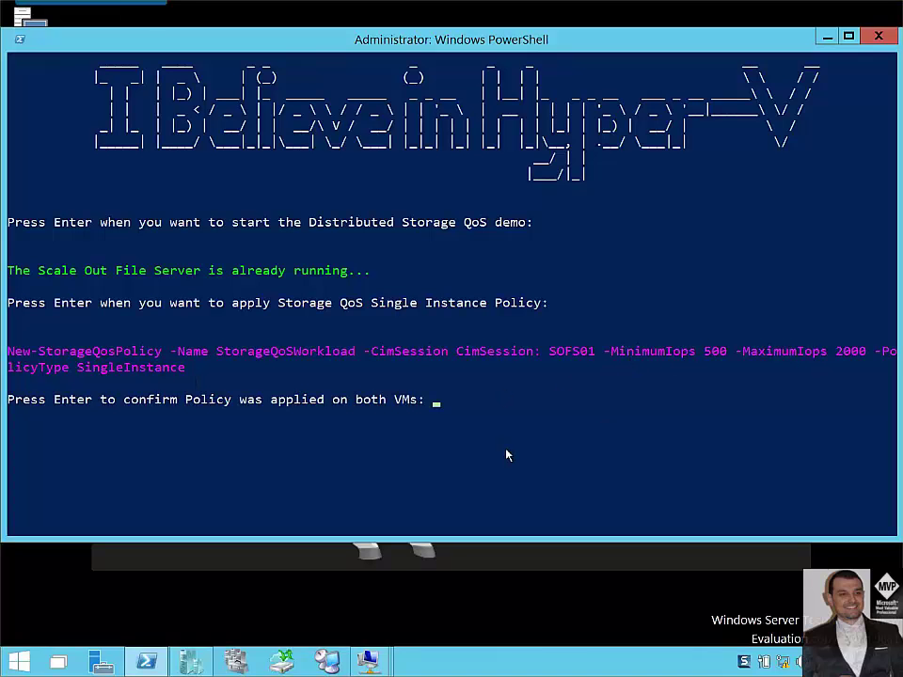
pyautogui.click(828, 36)
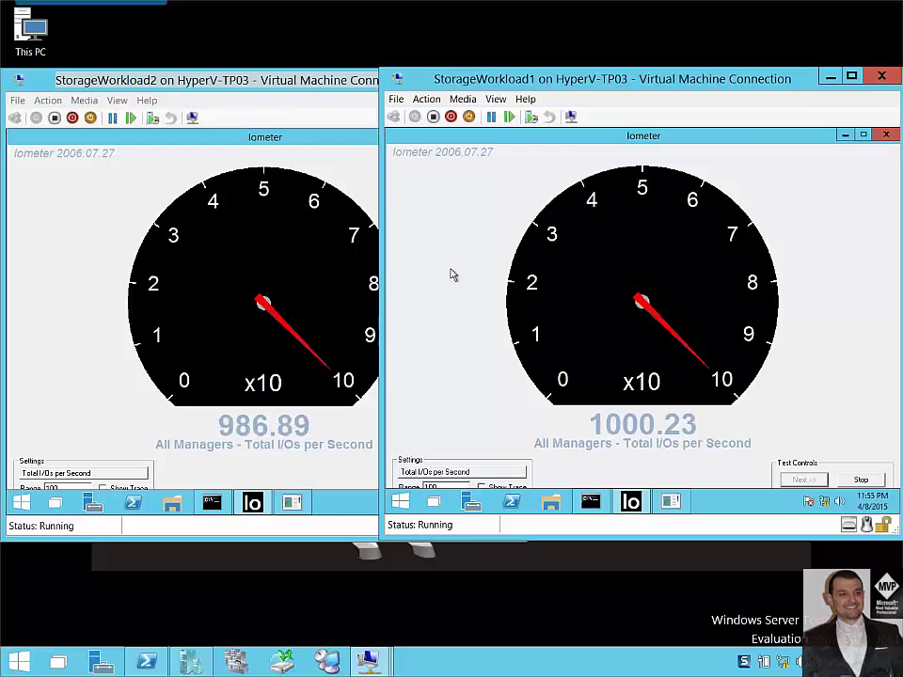
# Run the script's check that the policy was applied on both VMs, and highlight the two active workloads' MaximumIops rows.
pyautogui.click(146, 661)
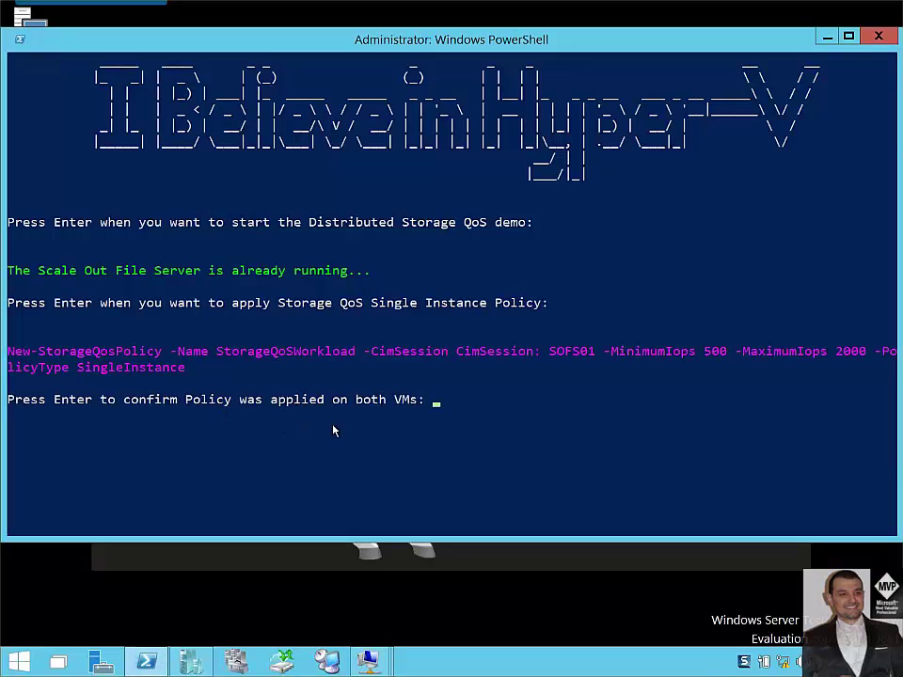
pyautogui.press('Return')
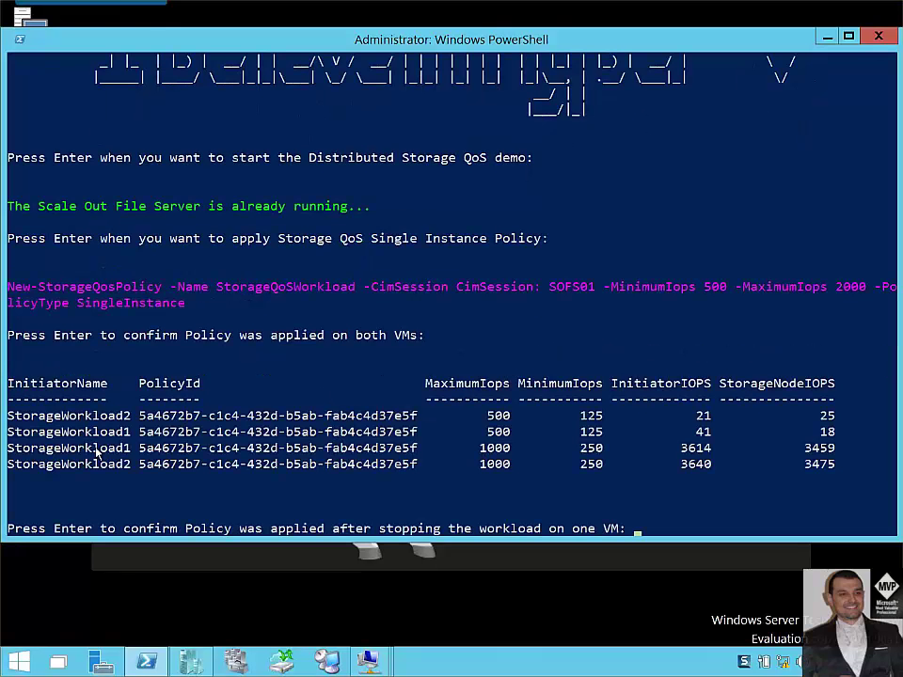
pyautogui.moveTo(16, 449); pyautogui.dragTo(224, 455)
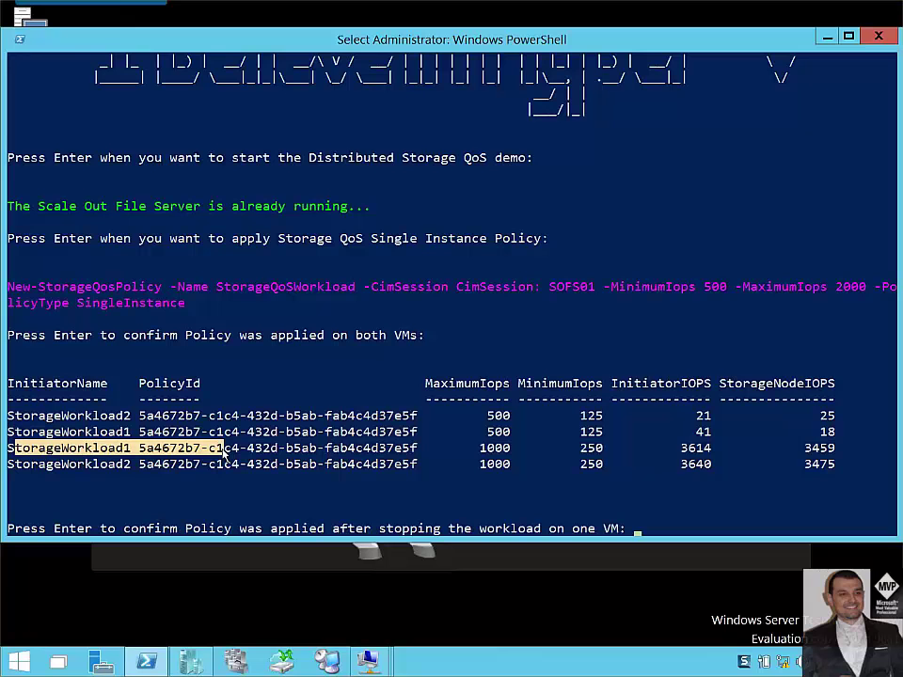
pyautogui.moveTo(480, 449); pyautogui.dragTo(512, 473)
pyautogui.click(16, 458)
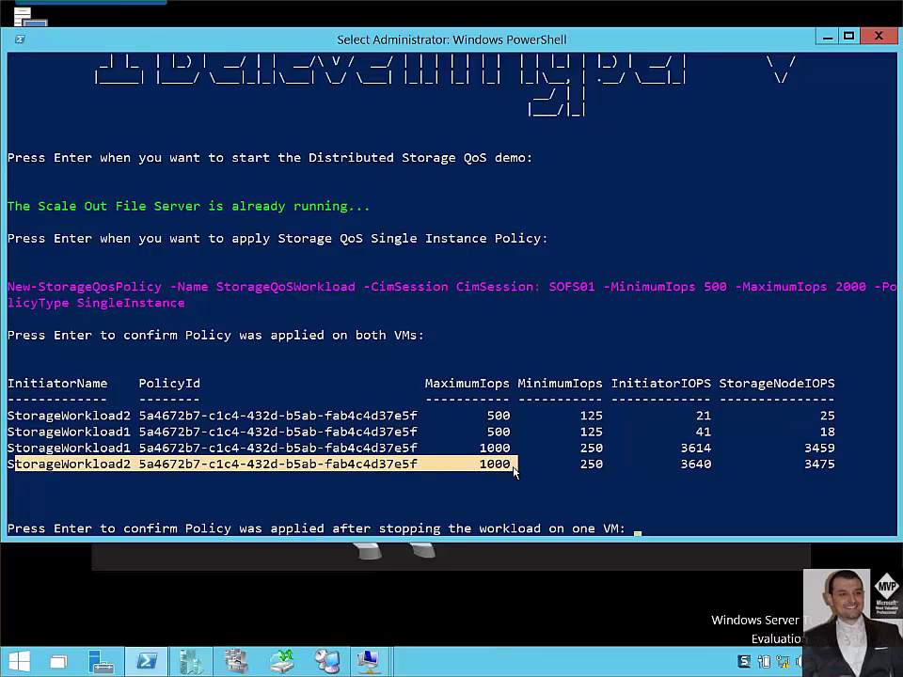
# Stop the Iometer workload on StorageWorkload1 and bring StorageWorkload2's Iometer gauge to the front.
pyautogui.click(826, 37)
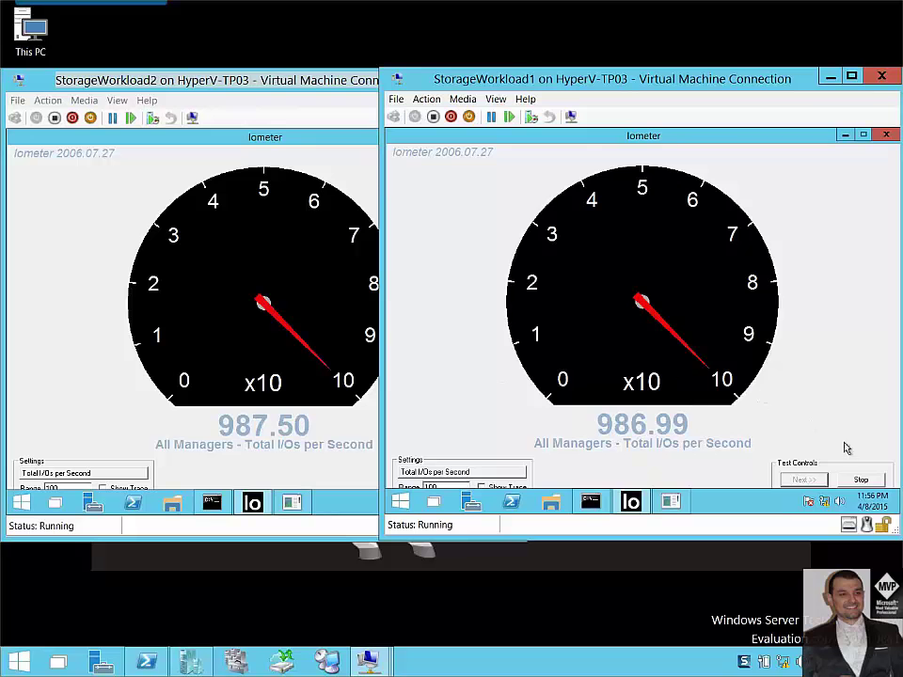
pyautogui.click(861, 479)
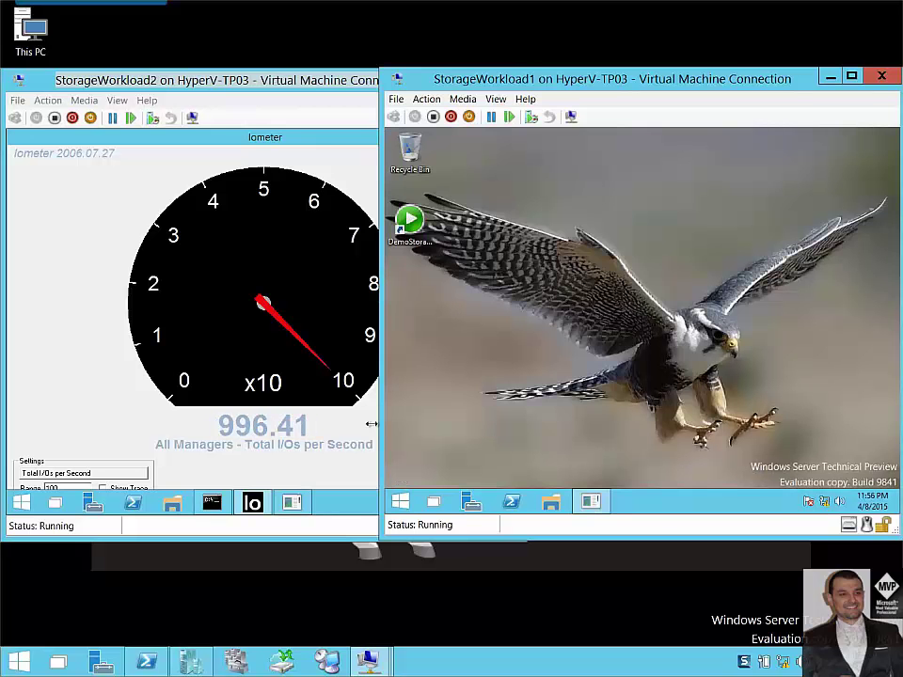
pyautogui.click(115, 382)
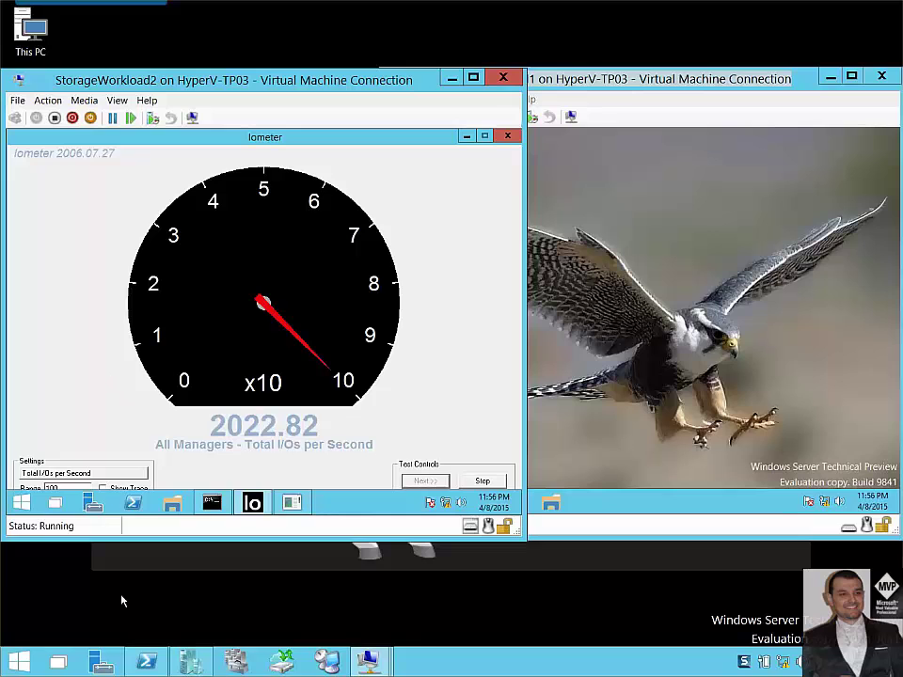
# Run the script's policy check for one stopped workload, and highlight the active StorageWorkload2 row with its MaximumIops value.
pyautogui.click(147, 662)
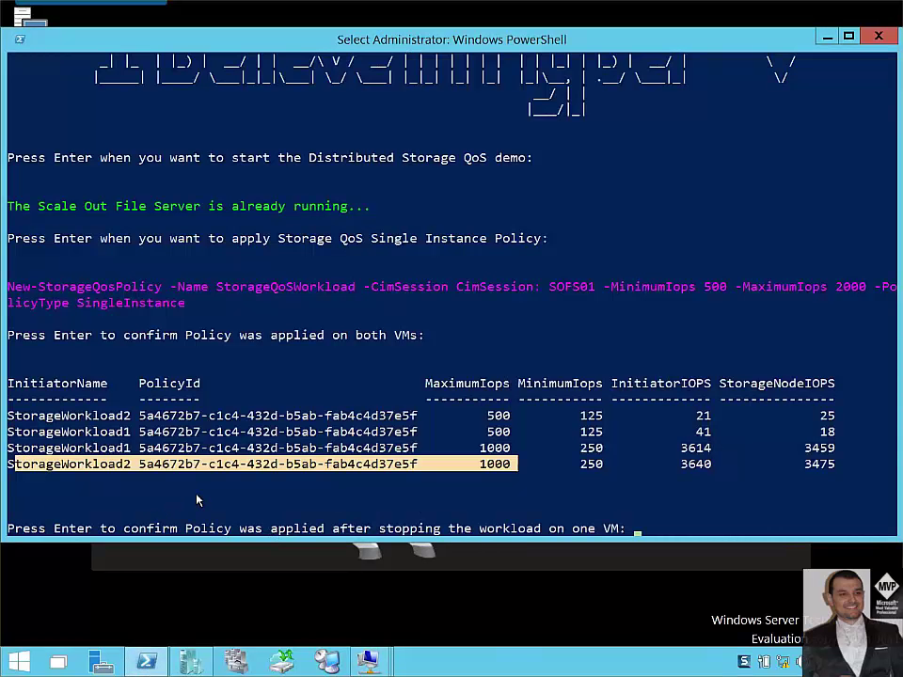
pyautogui.press('Return')
pyautogui.press('Return')
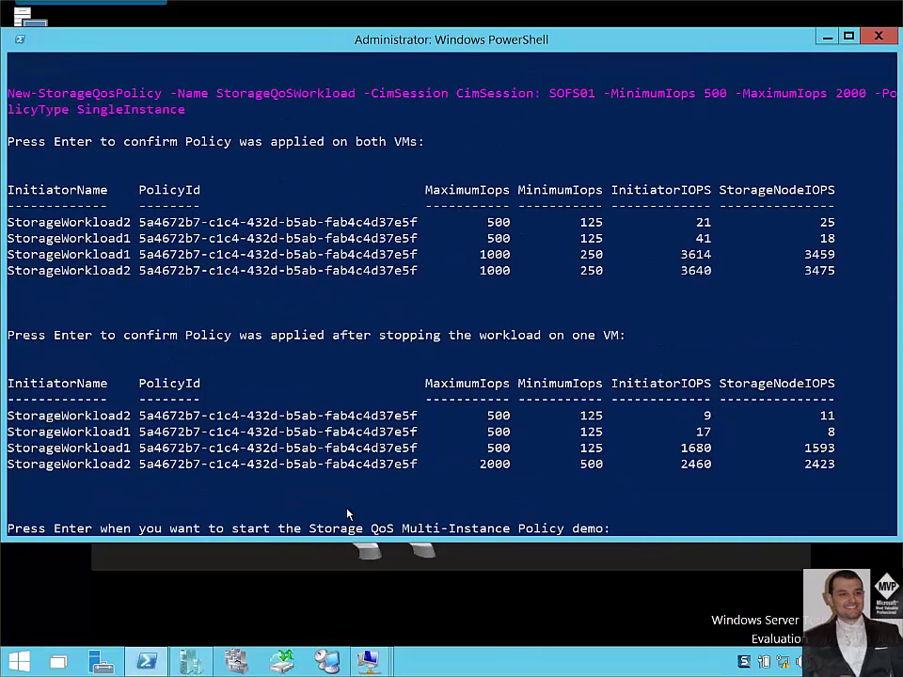
pyautogui.moveTo(508, 468); pyautogui.dragTo(85, 468)
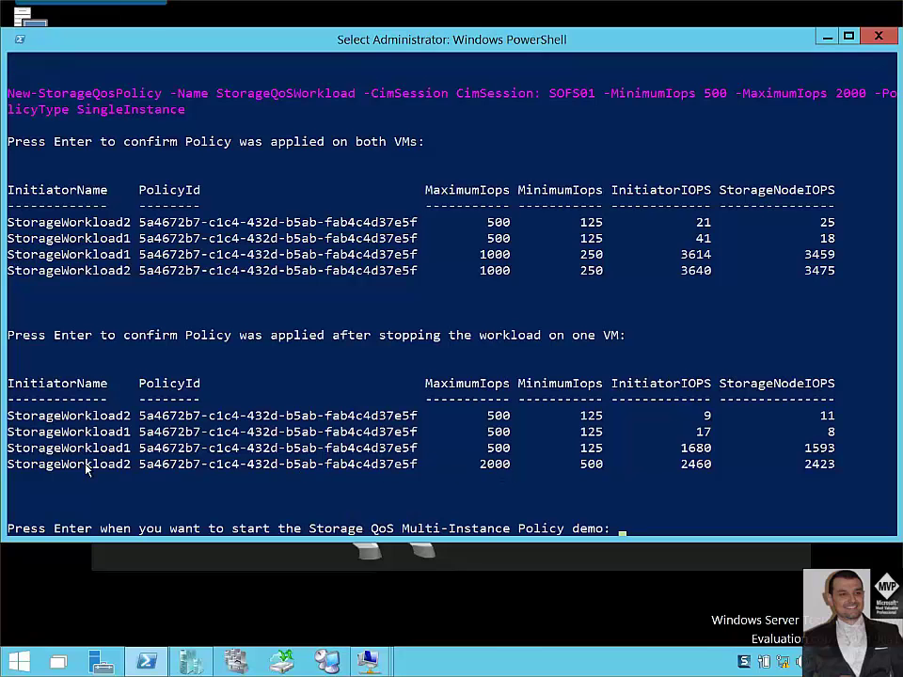
pyautogui.click(218, 464)
pyautogui.doubleClick(482, 465)
# Start the Storage QoS Multi-Instance Policy demo in the PowerShell script.
pyautogui.press('Return')
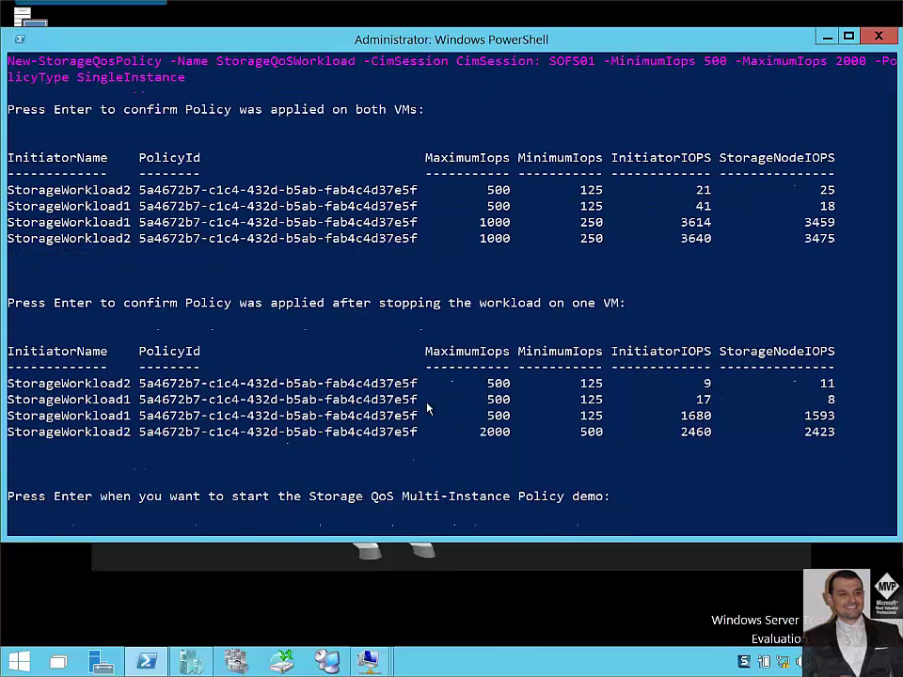
# Advance the script to the Multi-Instance Policy application prompt and bring the StorageWorkload2 and StorageWorkload1 virtual machine windows to the front.
pyautogui.press('Return')
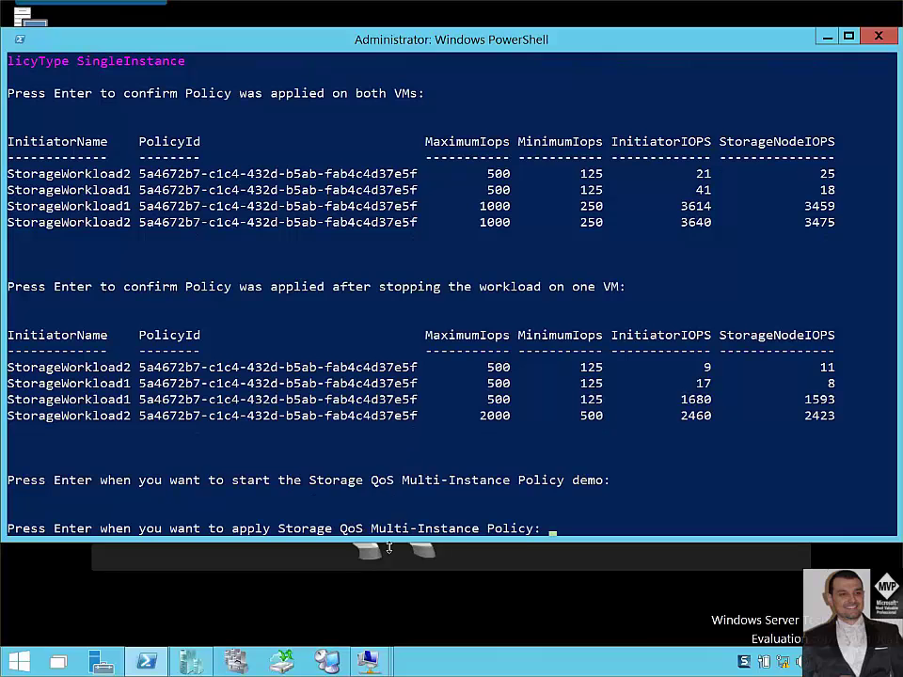
pyautogui.moveTo(385, 668)
pyautogui.click(399, 580)
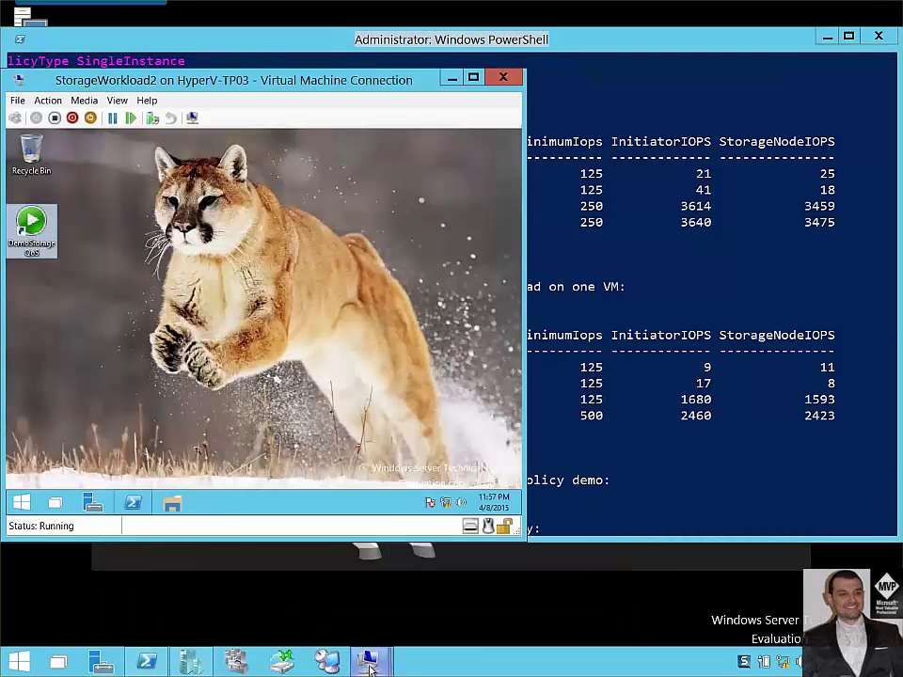
pyautogui.click(491, 586)
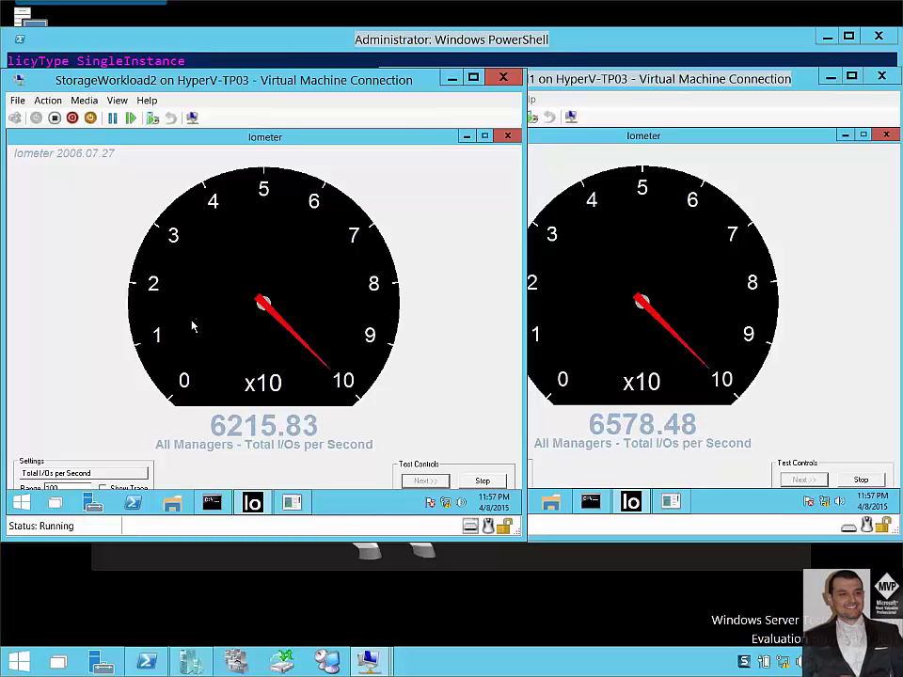
# Apply the StorageQoSWorkload MultiInstance policy on SOFS01 from the PowerShell script, with MinimumIops 500 and MaximumIops 2000.
pyautogui.click(146, 662)
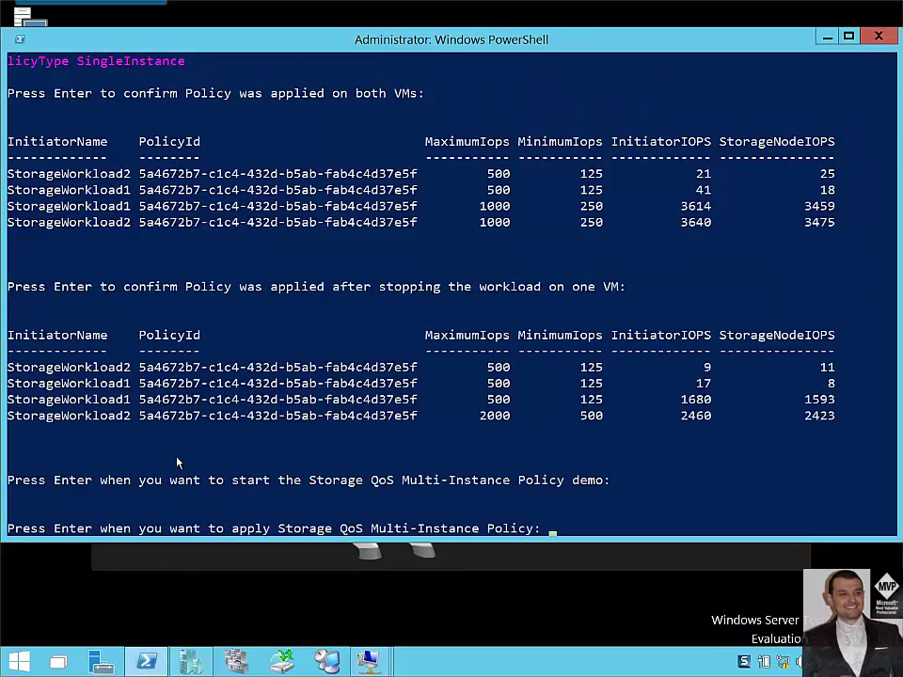
pyautogui.press('Return')
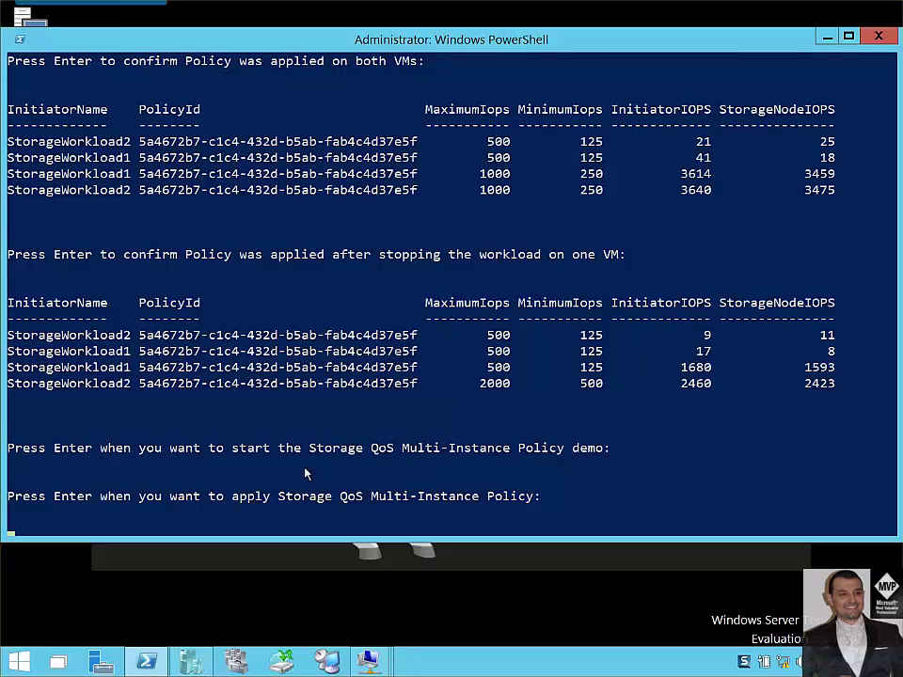
pyautogui.press('Return')
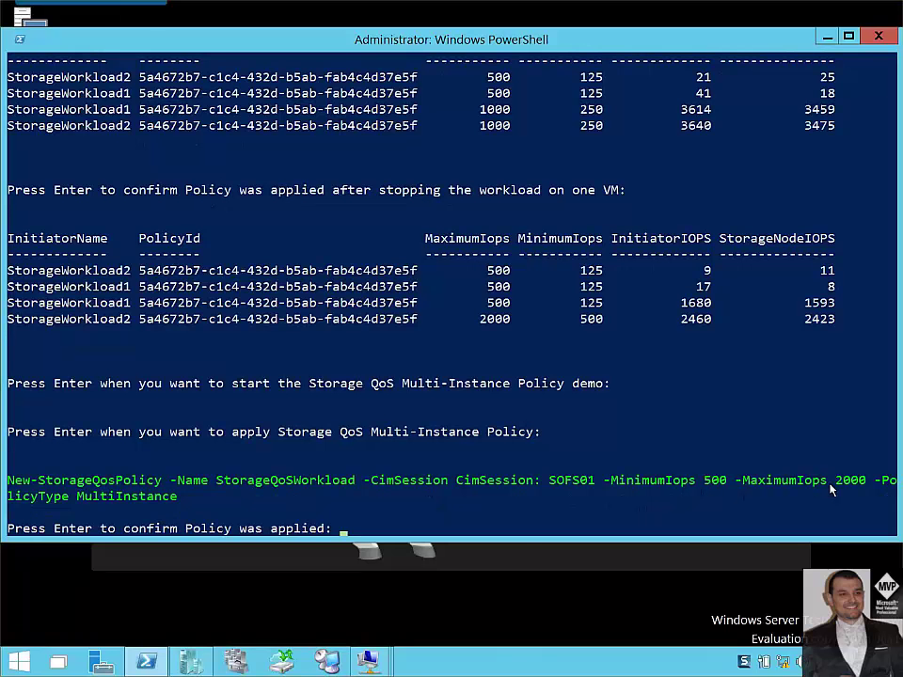
# Bring both workloads' Iometer gauges to the front to compare their total I/Os per second under the multi-instance policy.
pyautogui.moveTo(369, 662)
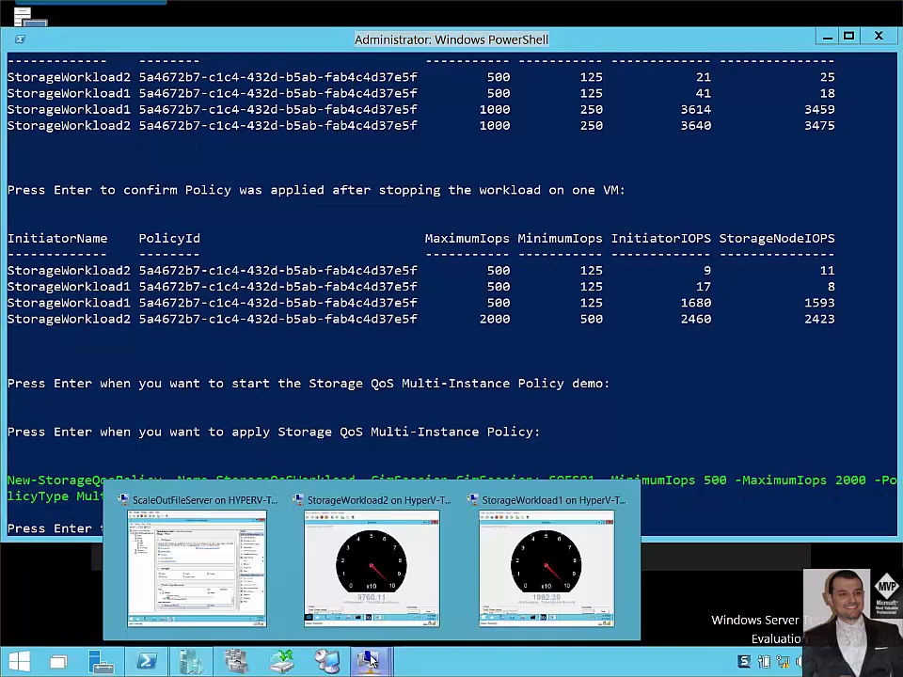
pyautogui.click(369, 597)
pyautogui.click(522, 578)
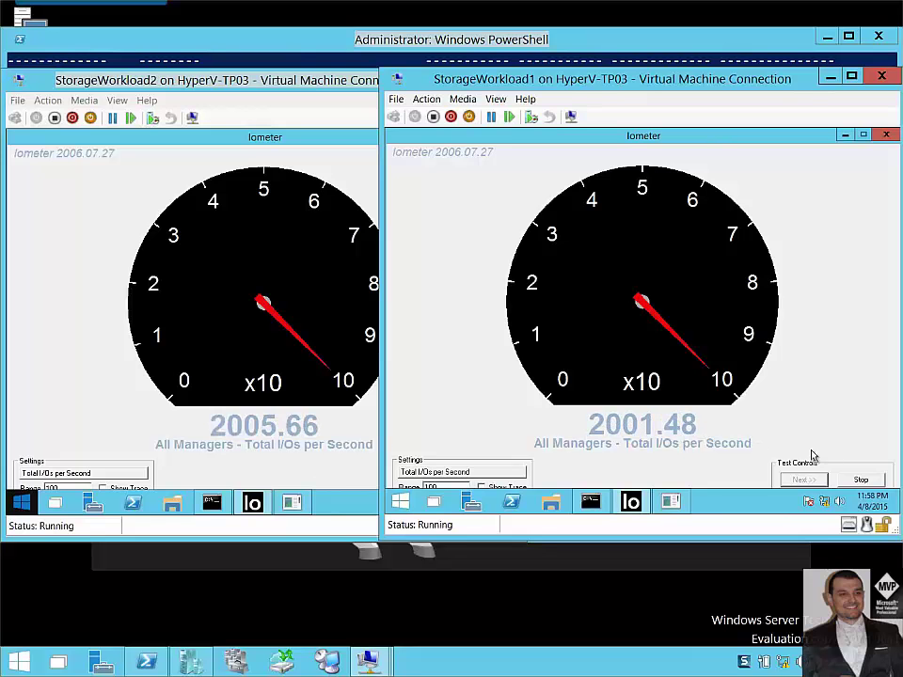
# Stop the Iometer workload on StorageWorkload1 and run the script's check that the multi-instance policy was applied.
pyautogui.click(860, 479)
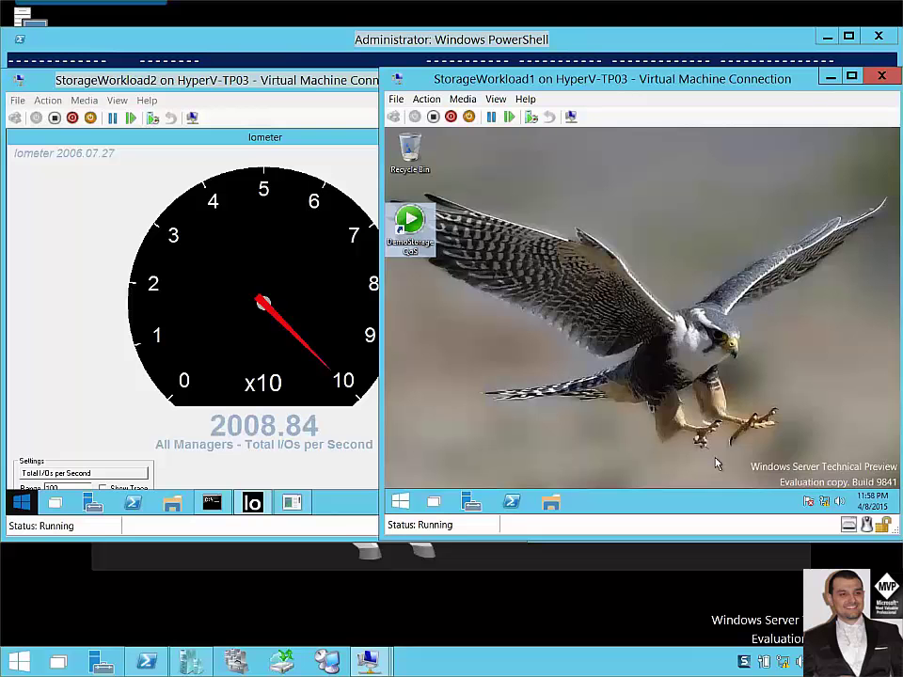
pyautogui.click(146, 662)
pyautogui.press('Return')
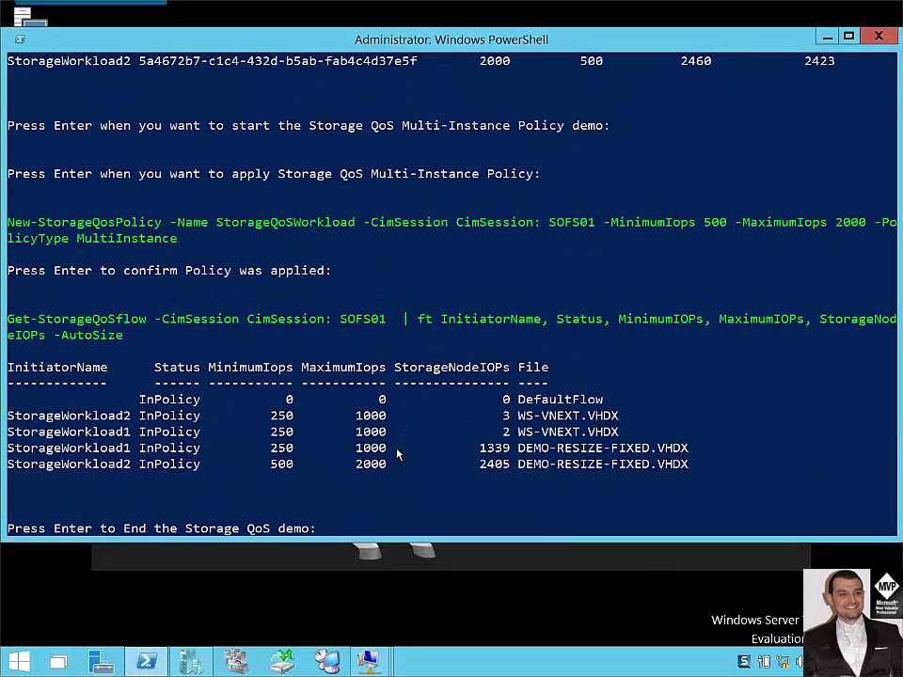